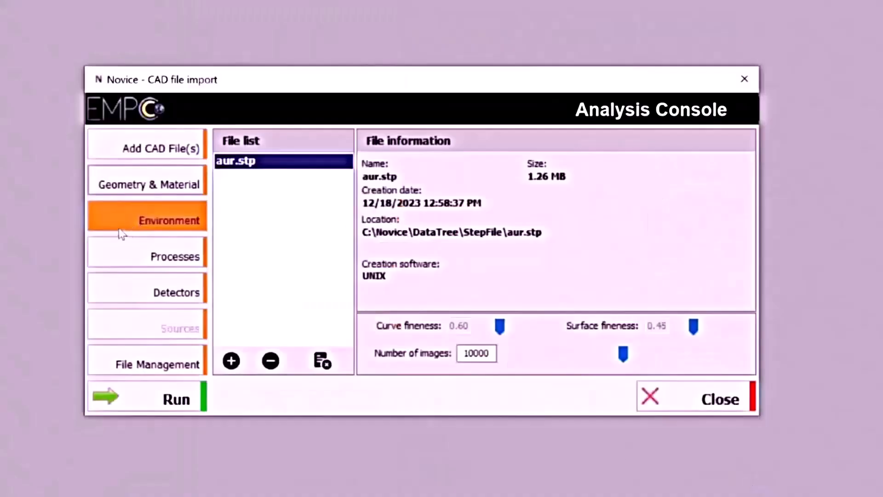
Confirm aur.stp uses library.spe, save and close the Environment window, then go to Processes.
left_click(122, 229)
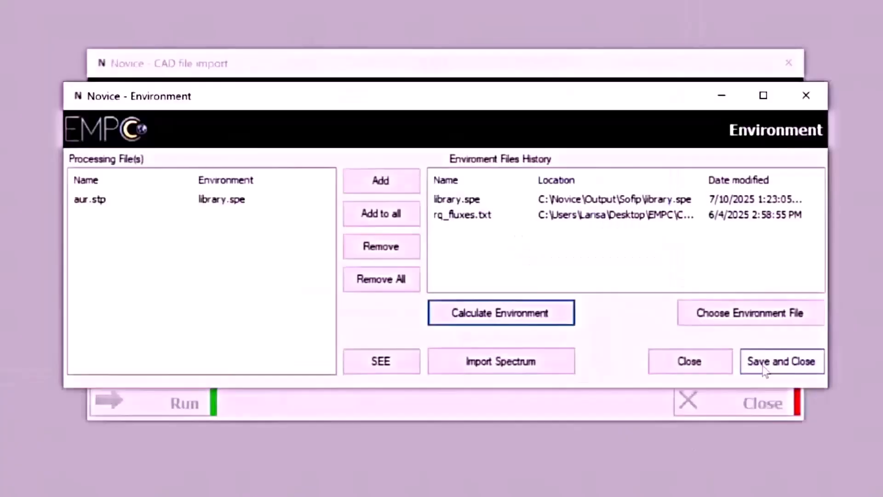
left_click(765, 365)
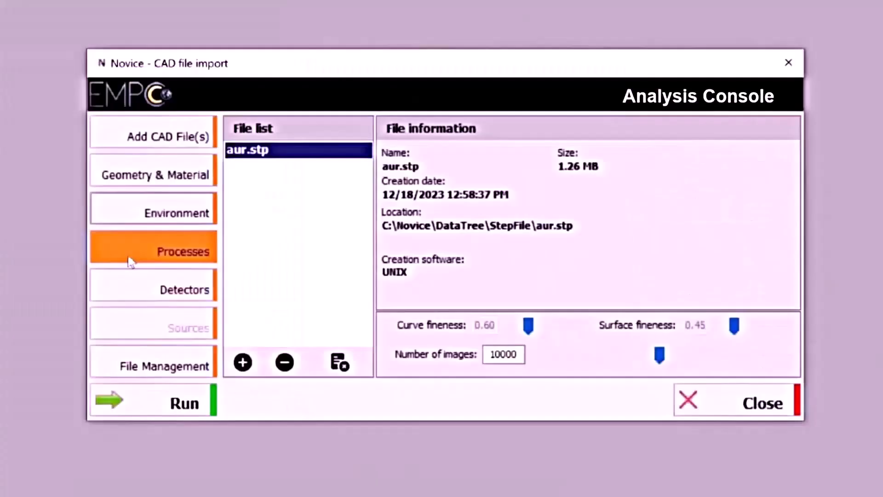
left_click(130, 261)
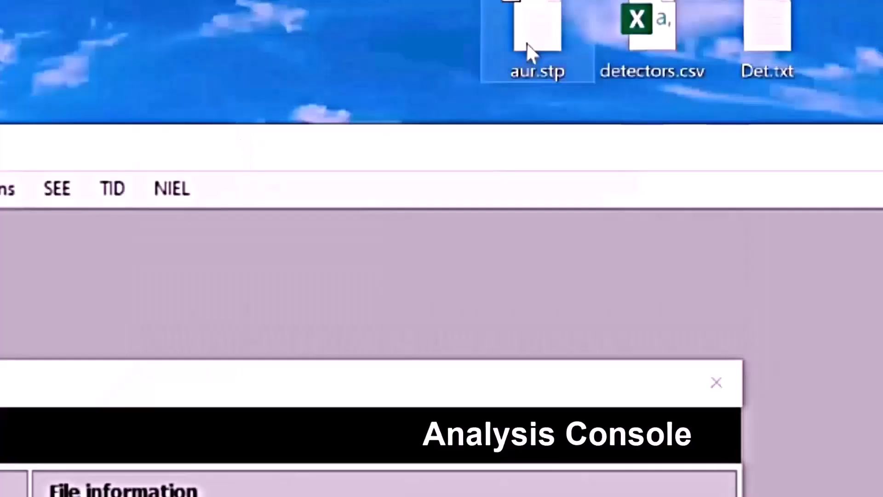
Add aur.stp (1.26 MB) to the CAD file list from the desktop.
left_click_drag(527, 48, 224, 325)
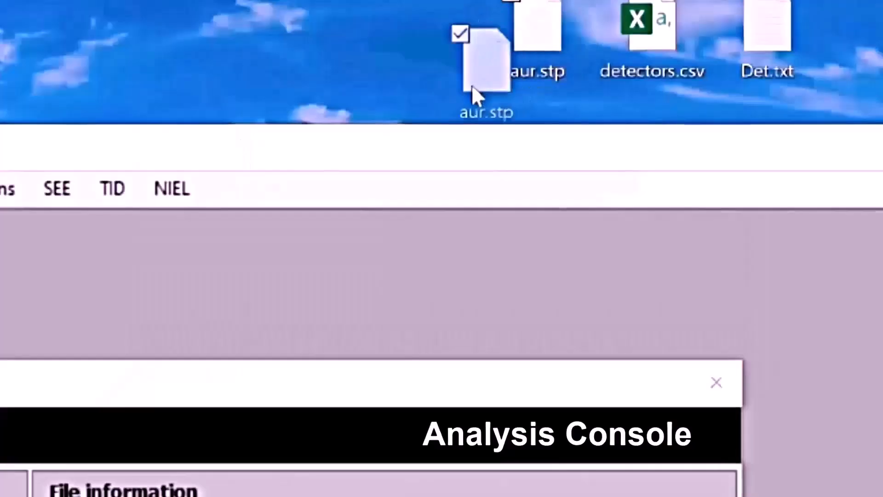
left_click_drag(502, 241, 329, 420)
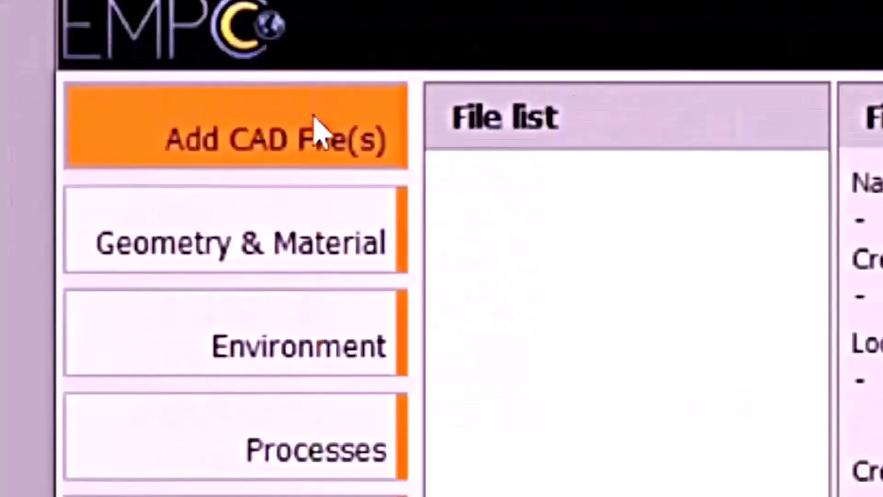
left_click(278, 96)
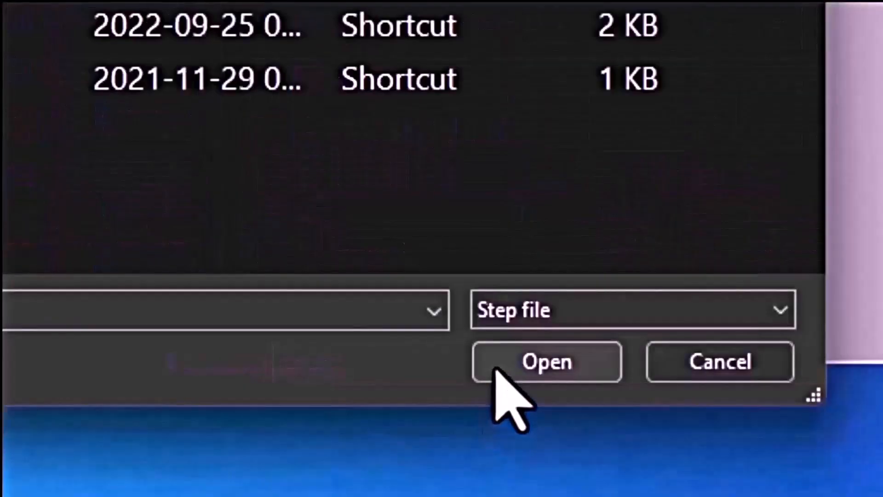
left_click(506, 362)
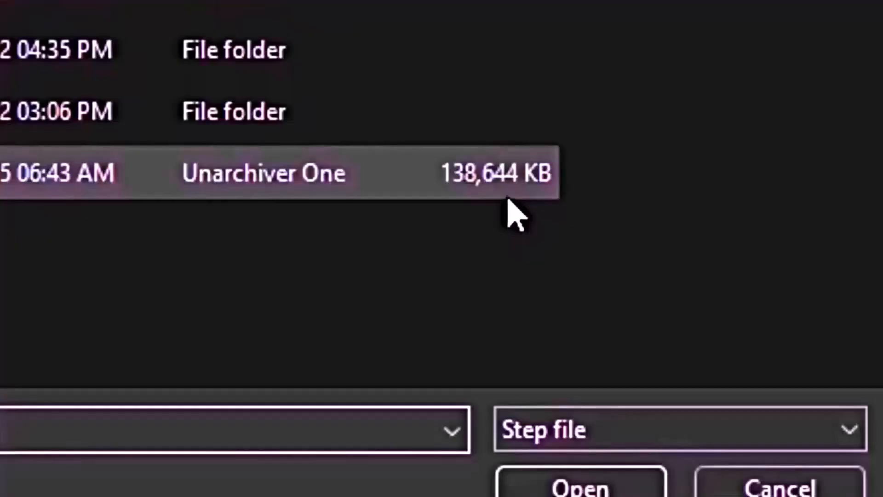
left_click(507, 199)
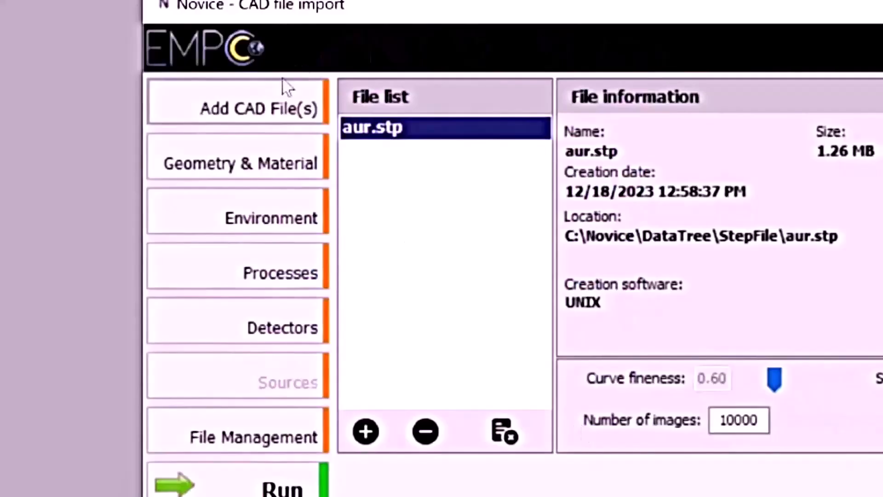
left_click(273, 108)
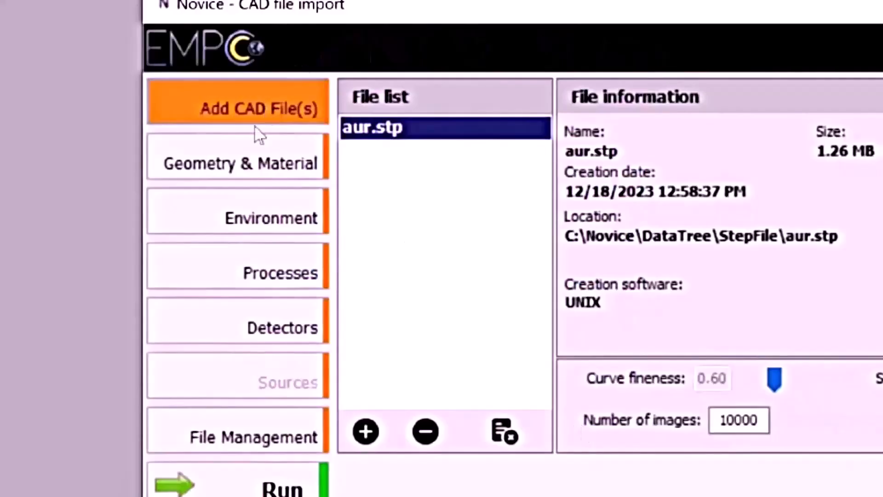
left_click(244, 161)
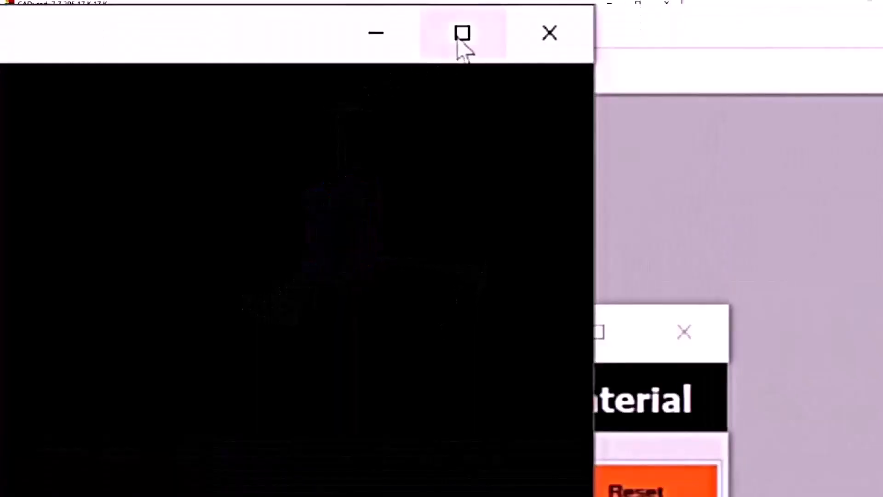
left_click(462, 33)
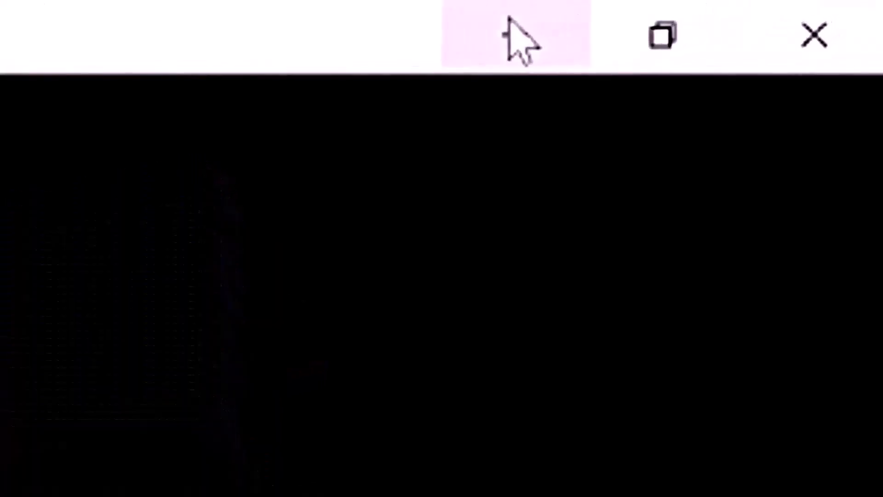
left_click(509, 17)
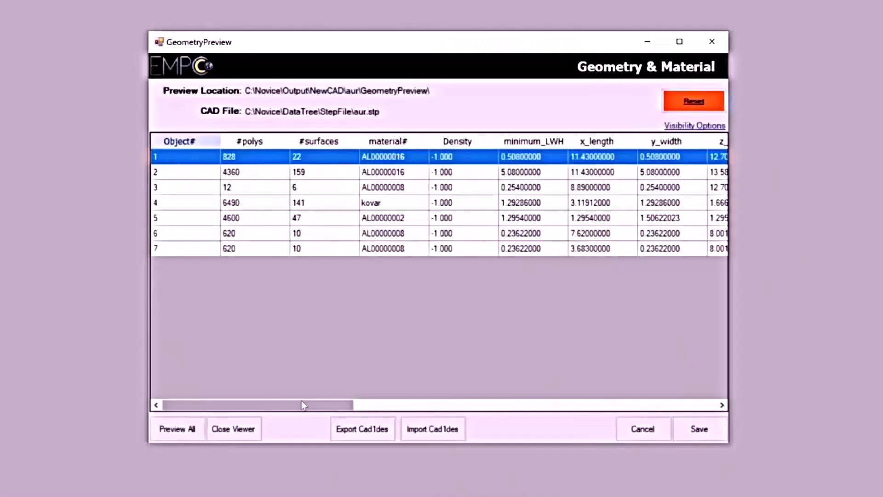
left_click_drag(304, 404, 694, 388)
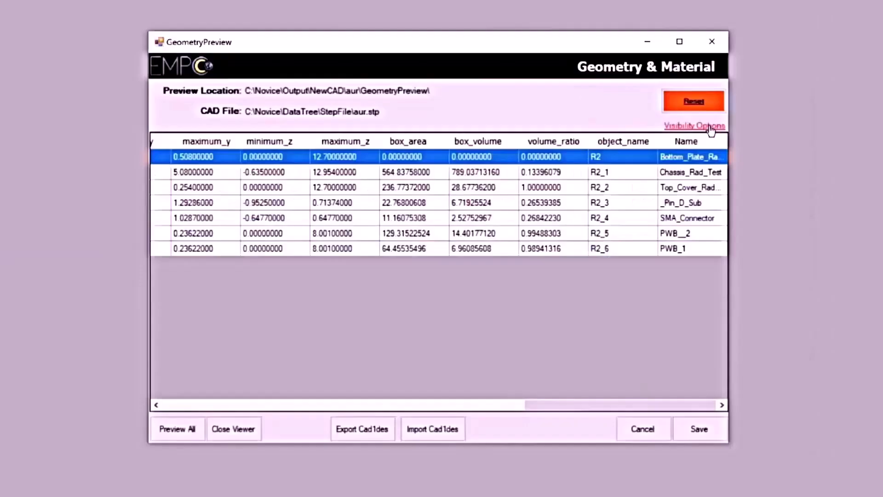
left_click(710, 127)
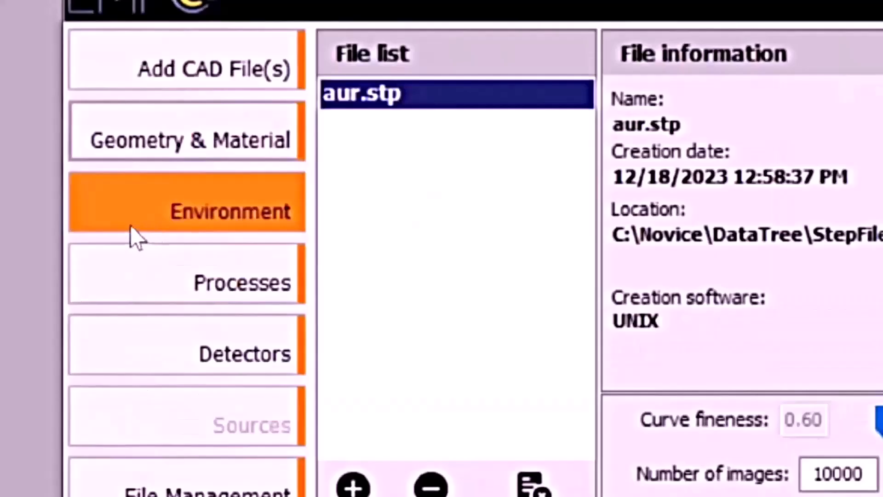
left_click(133, 224)
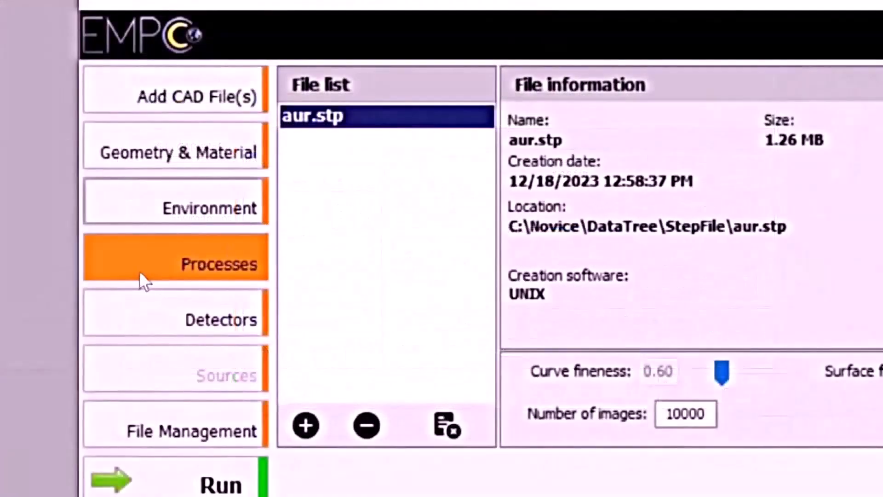
left_click(138, 269)
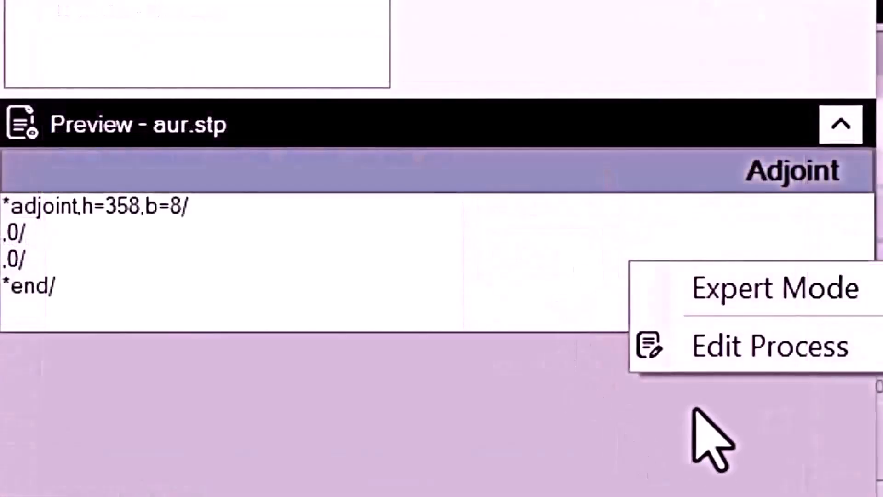
left_click(683, 361)
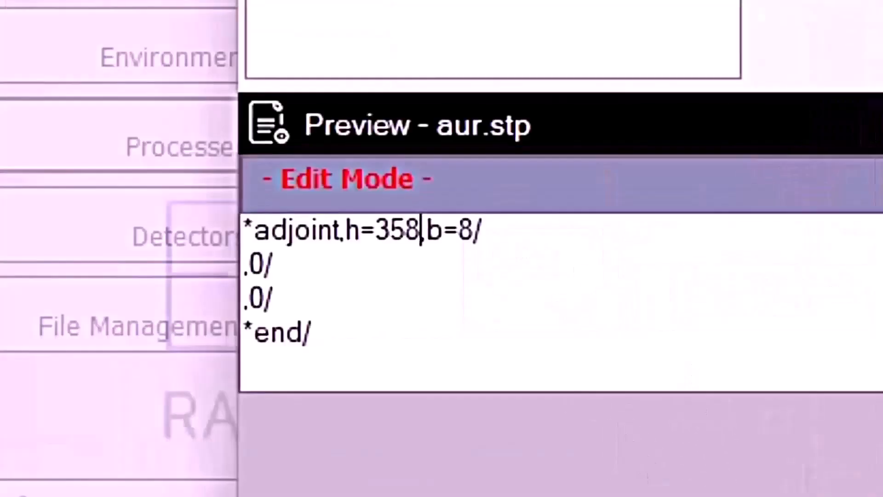
key("BackSpace")
key("BackSpace")
key("BackSpace")
type("4096")
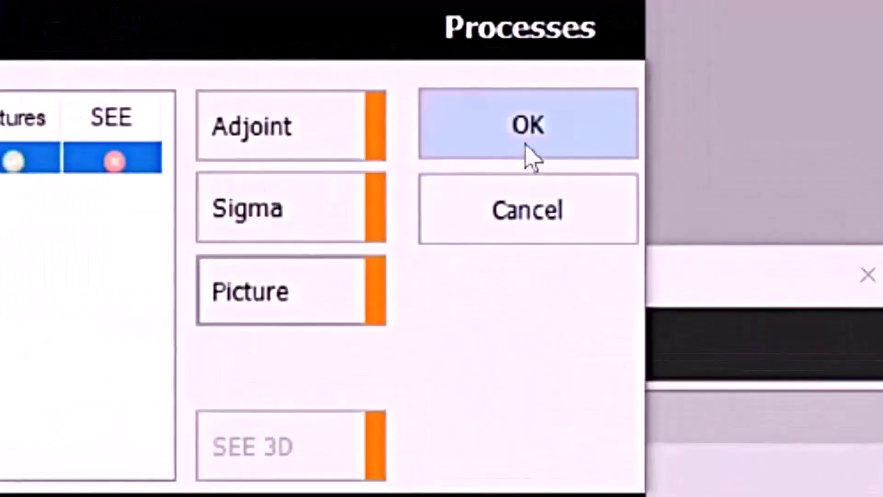
left_click(600, 138)
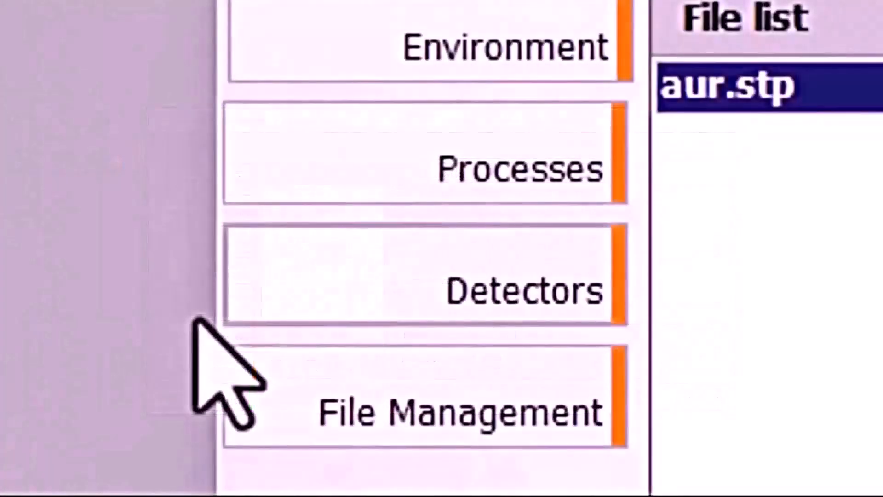
Load detectors.csv coordinates into the detector table and open the Auto Detectors Calculator.
left_click(250, 317)
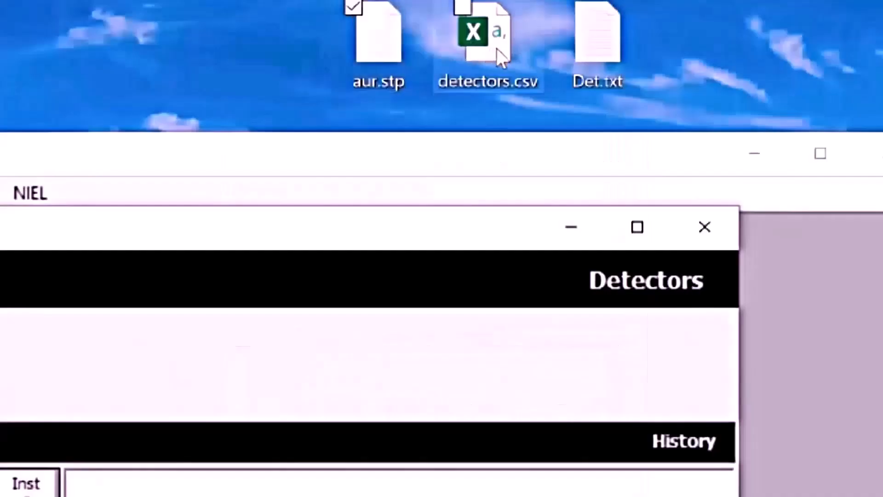
left_click_drag(496, 49, 418, 238)
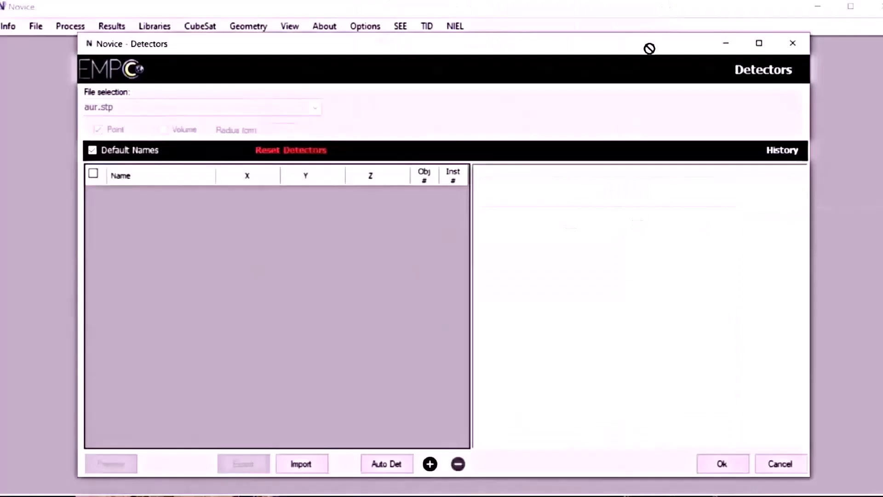
left_click_drag(649, 48, 436, 252)
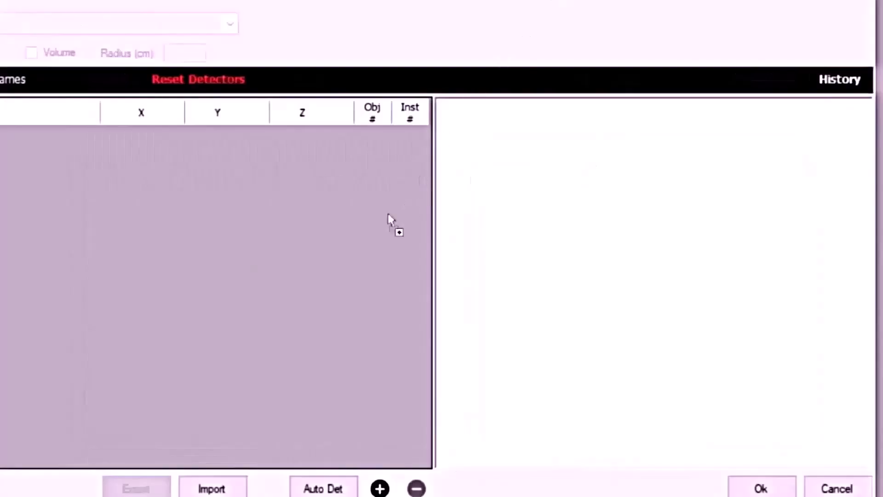
left_click_drag(387, 213, 343, 262)
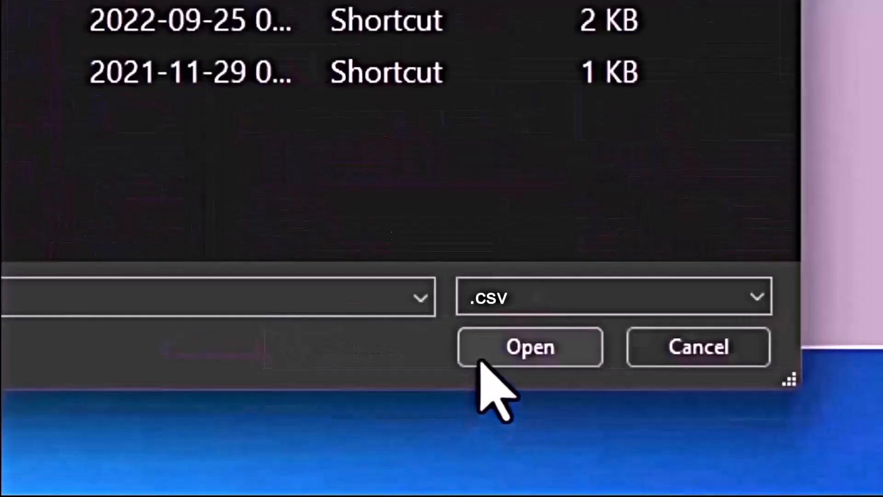
left_click(482, 361)
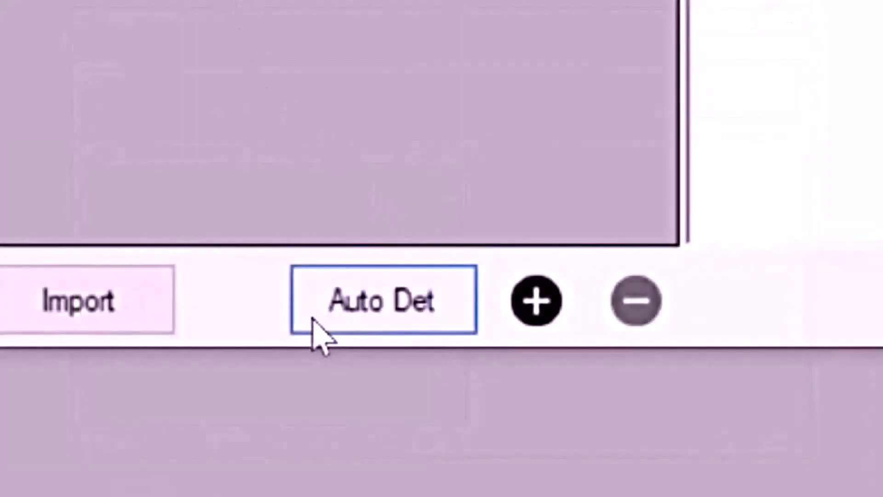
left_click(317, 322)
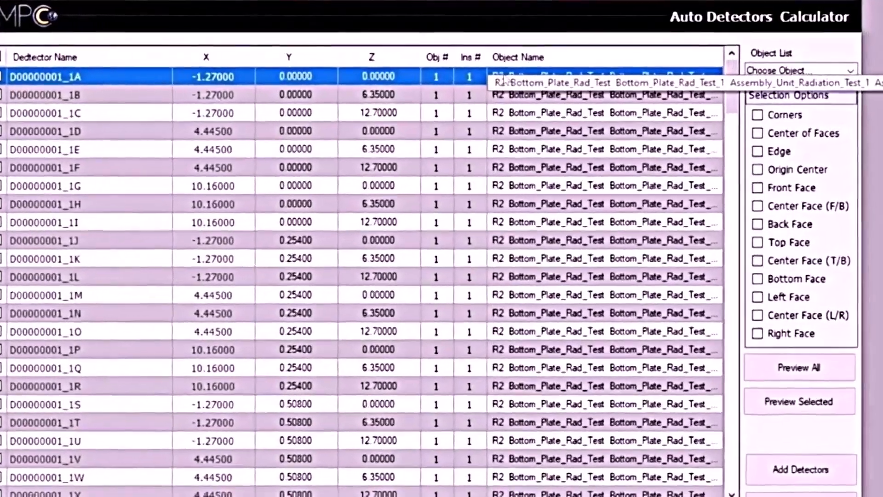
Select Object_7_1's nine front-face detector points and preview them on the aur.stp model.
left_click(850, 71)
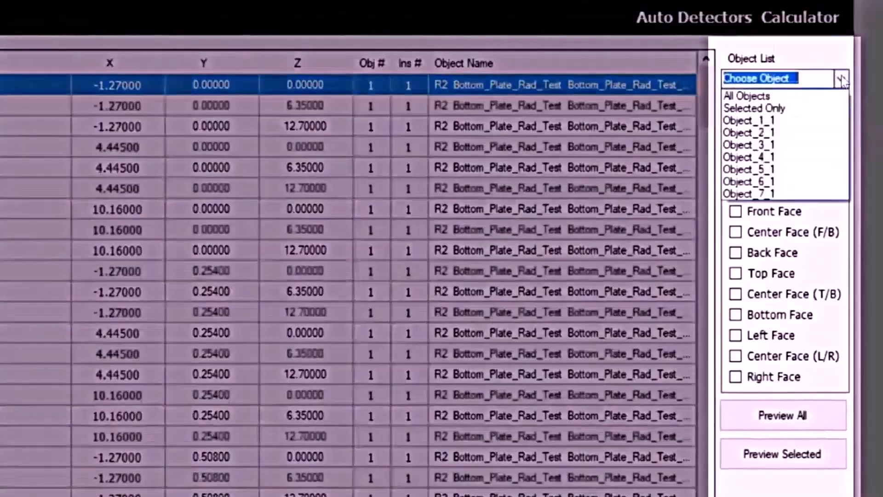
left_click(814, 194)
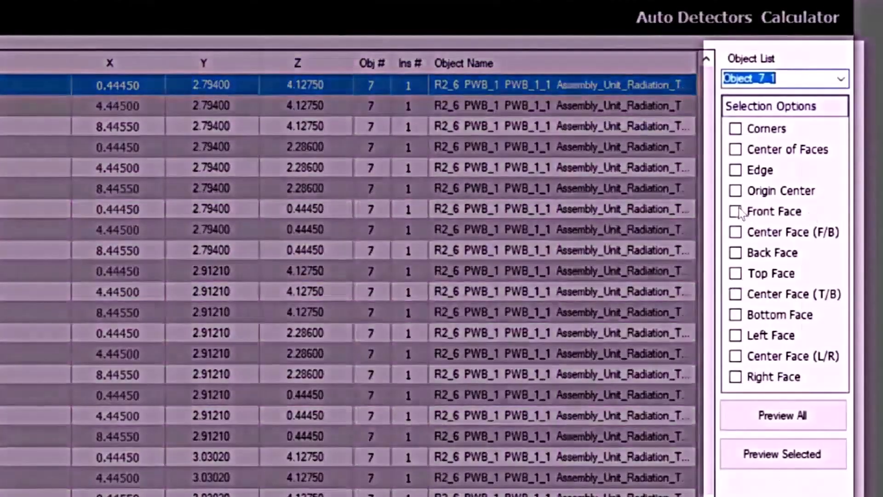
left_click(735, 211)
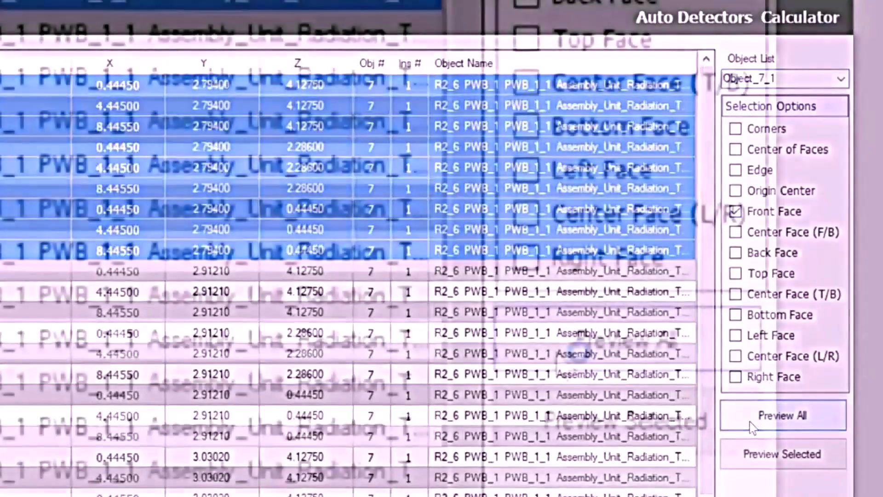
left_click(752, 425)
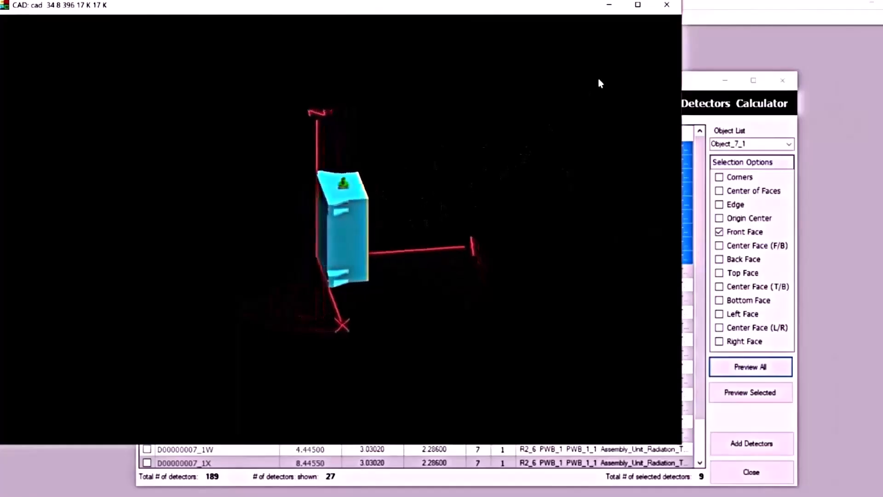
left_click(608, 6)
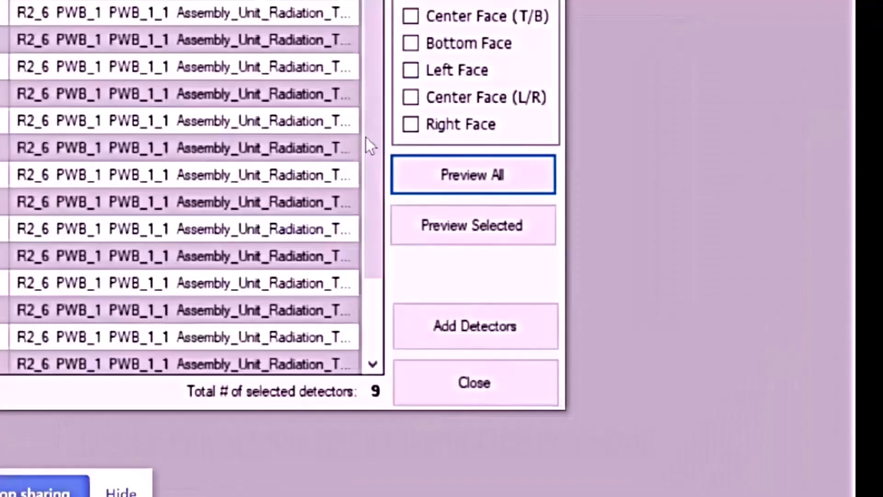
left_click(401, 230)
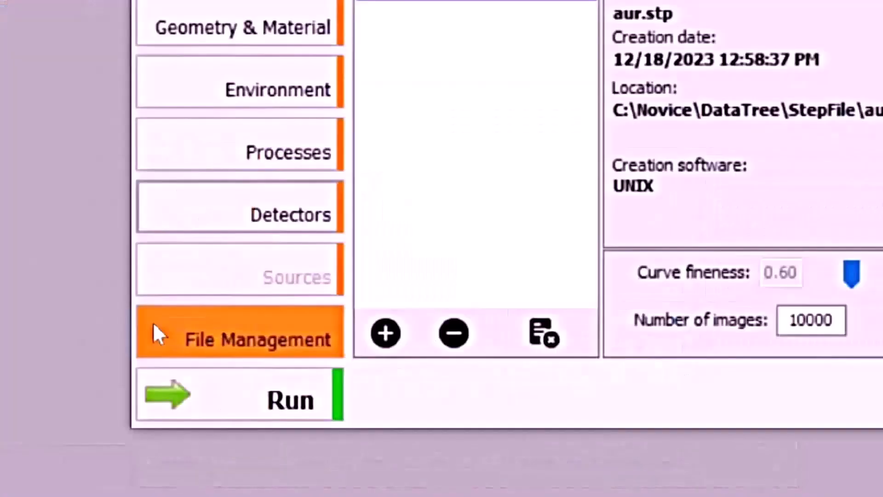
Accept the Novice.txt processing values and run CAD processing of aur.stp.
left_click(161, 341)
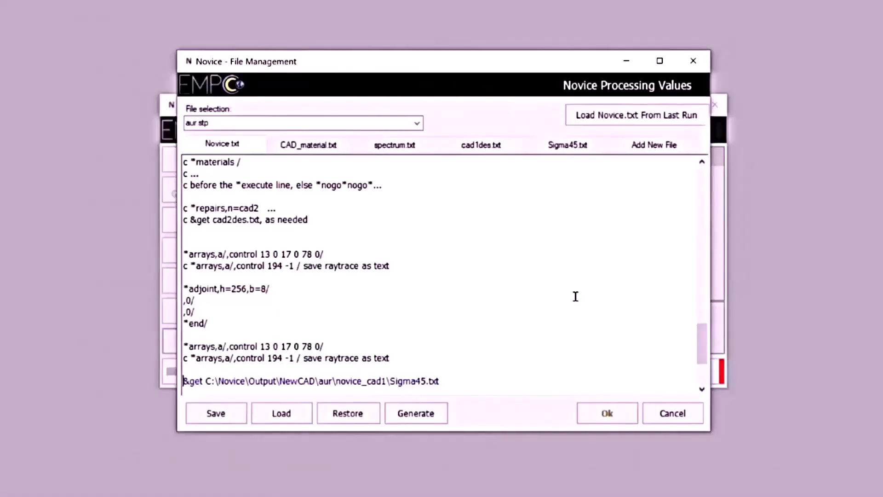
left_click(625, 412)
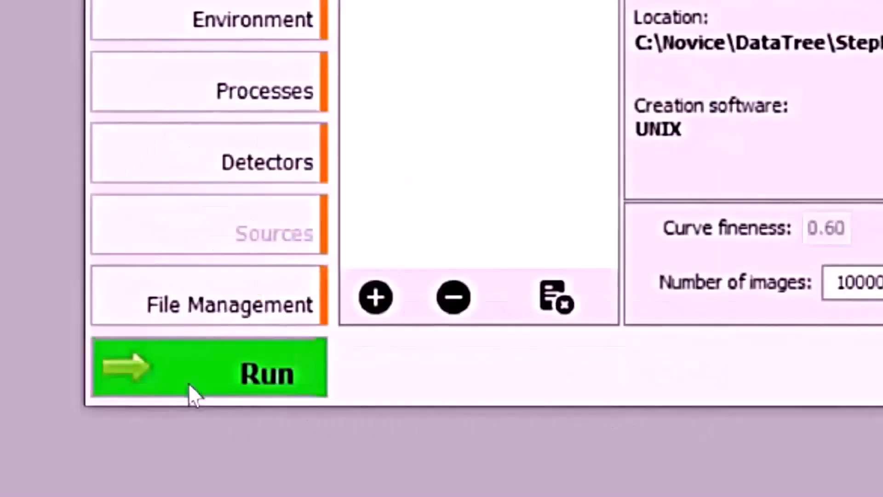
left_click(213, 382)
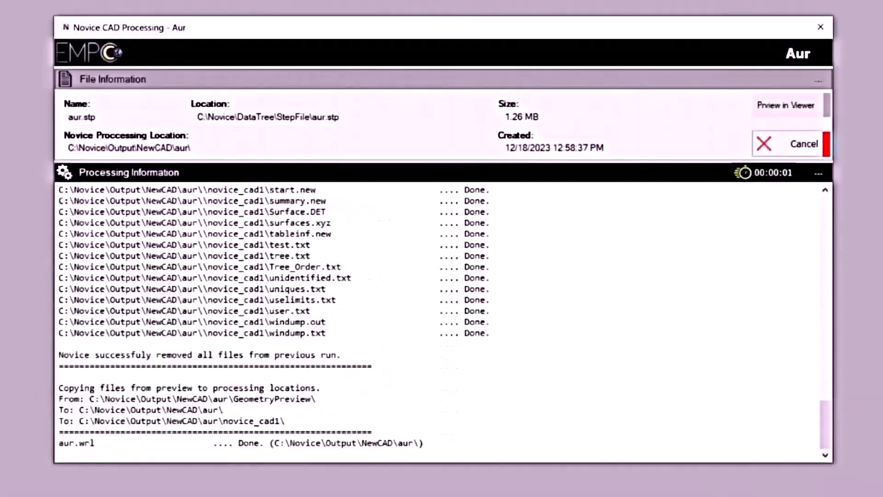